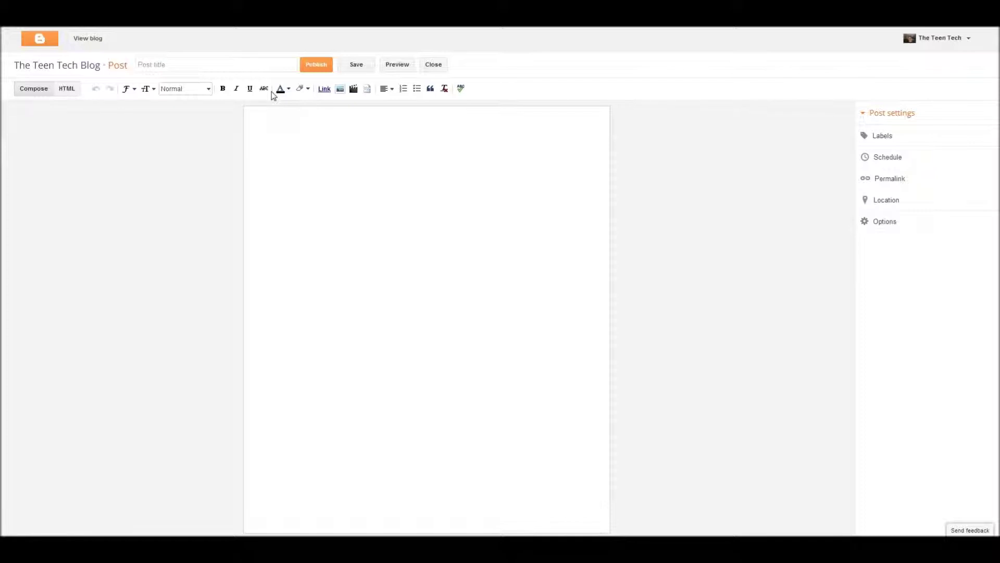
- Title the post "Adding a Video To your Blog on Blogger" and move into the body
{"action": "left_click", "coordinate": [208, 64]}
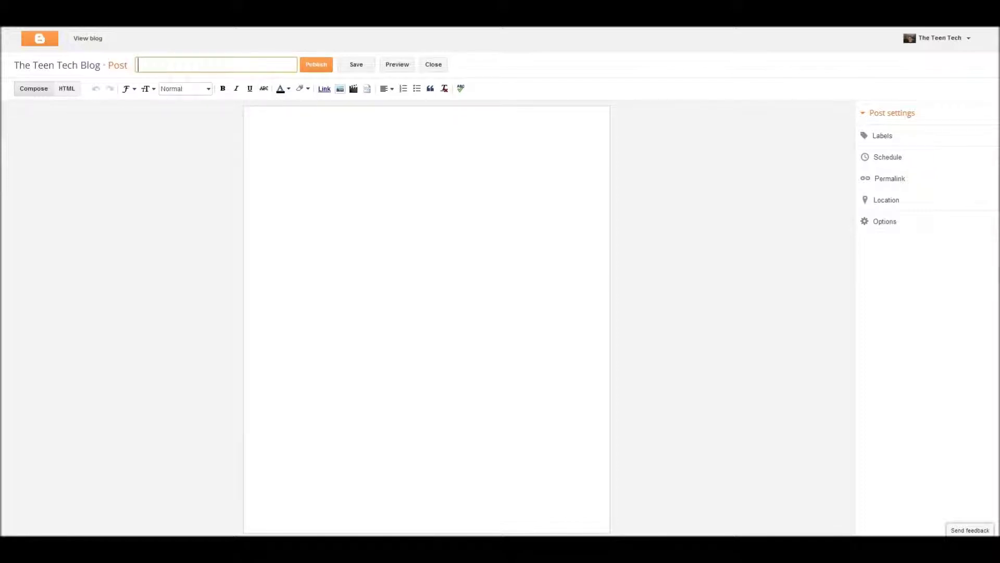
{"action": "type", "text": "Adding a Video To your Blog on Blogger"}
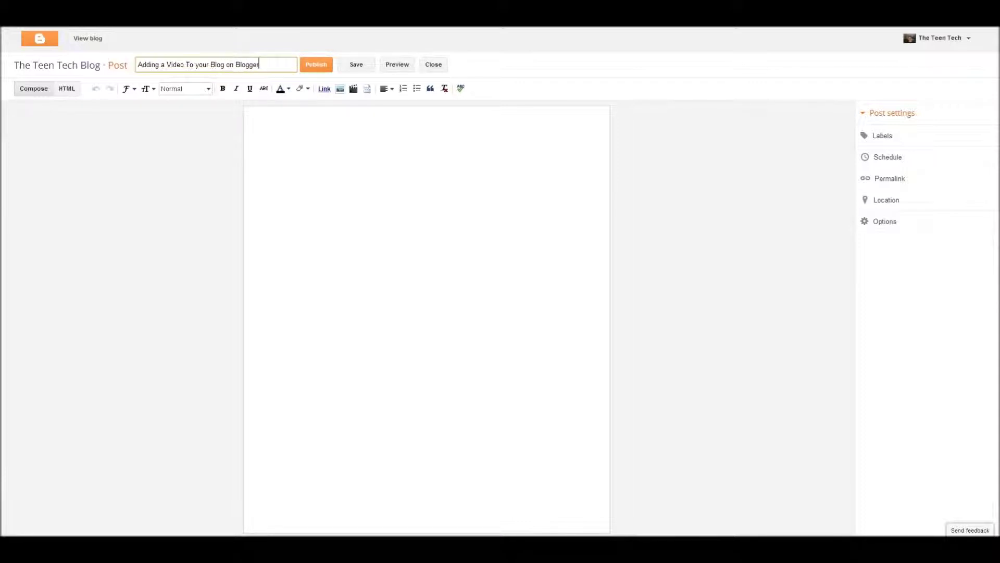
{"action": "key", "text": "Tab"}
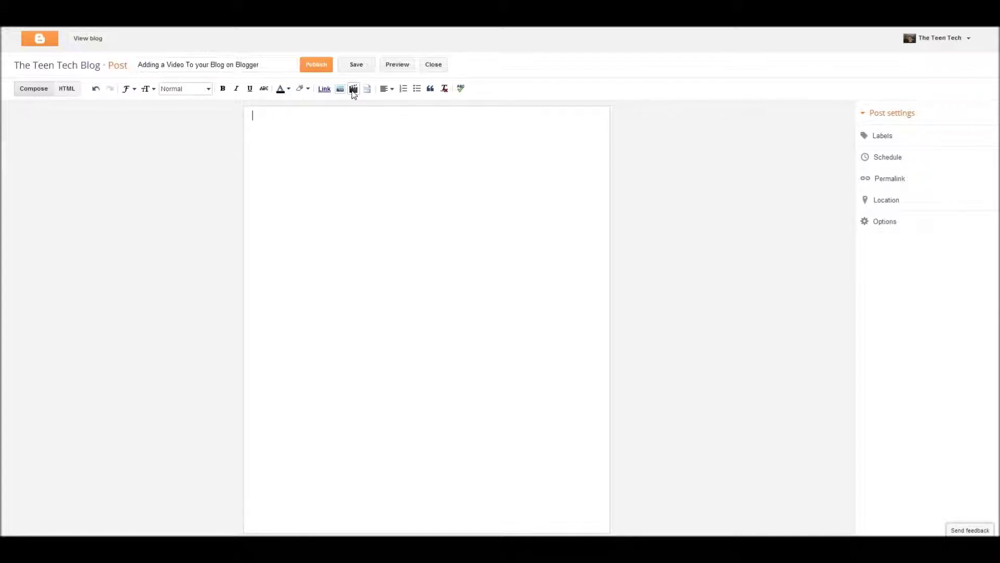
{"action": "left_click", "coordinate": [353, 89]}
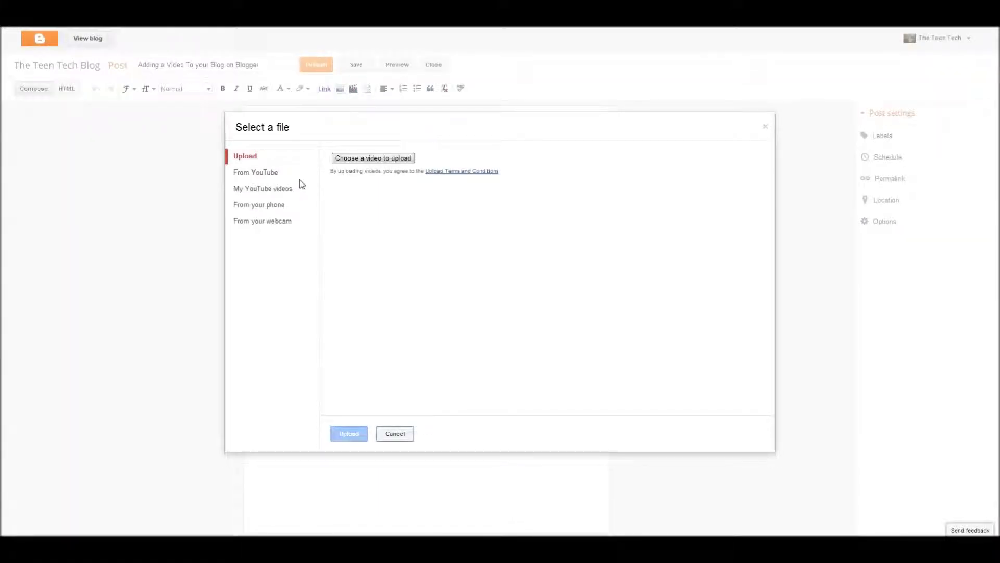
- Browse the Insert video sources: YouTube search, my channel, phone, webcam and file upload
{"action": "left_click", "coordinate": [263, 172]}
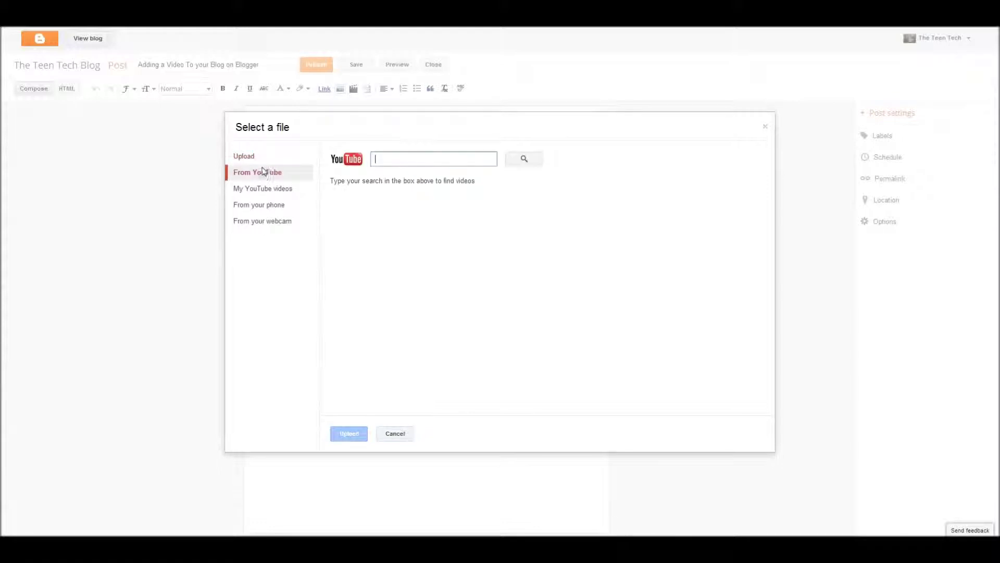
{"action": "left_click", "coordinate": [276, 190]}
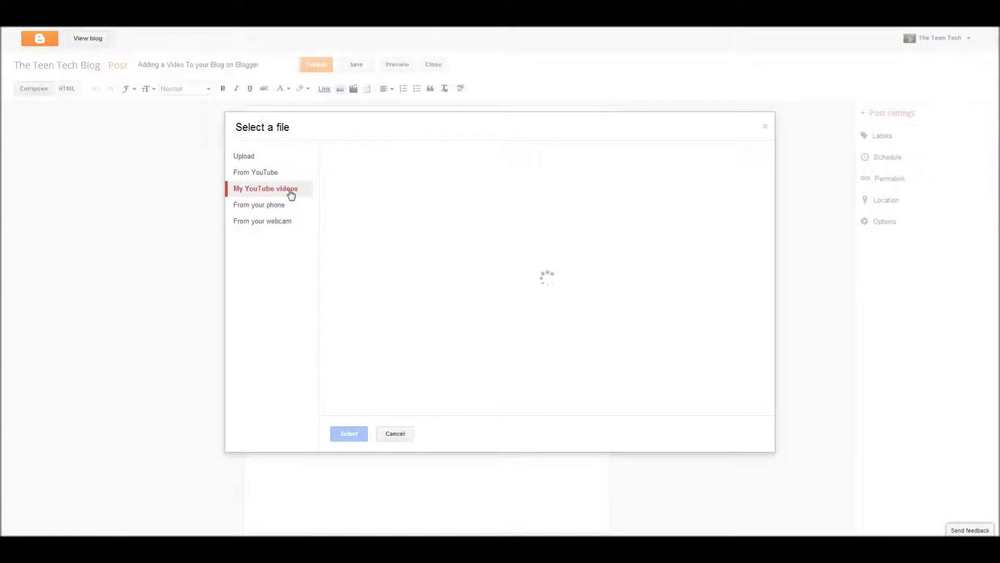
{"action": "scroll", "coordinate": [565, 229], "scroll_direction": "down", "scroll_amount": 10}
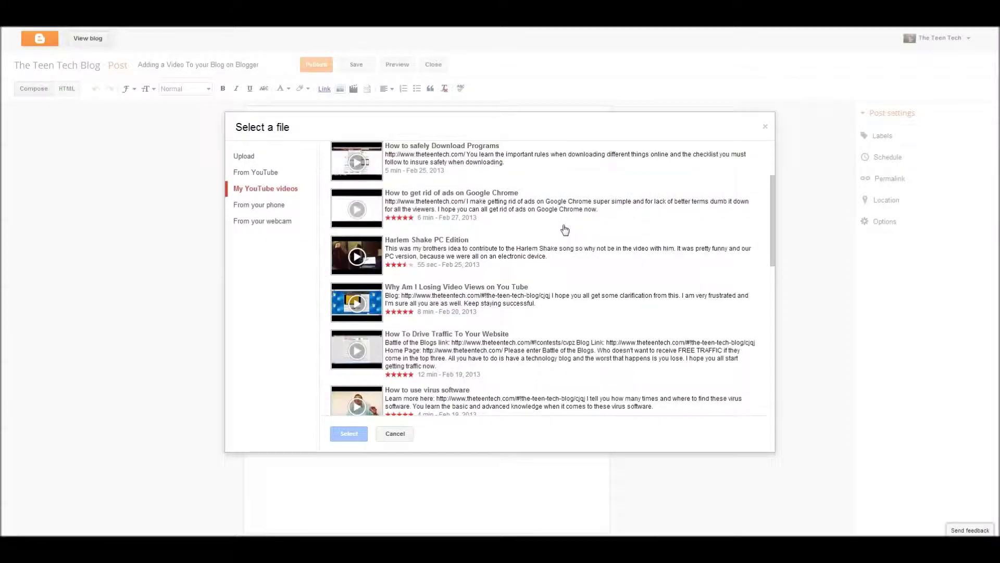
{"action": "scroll", "coordinate": [565, 229], "scroll_direction": "up", "scroll_amount": 6}
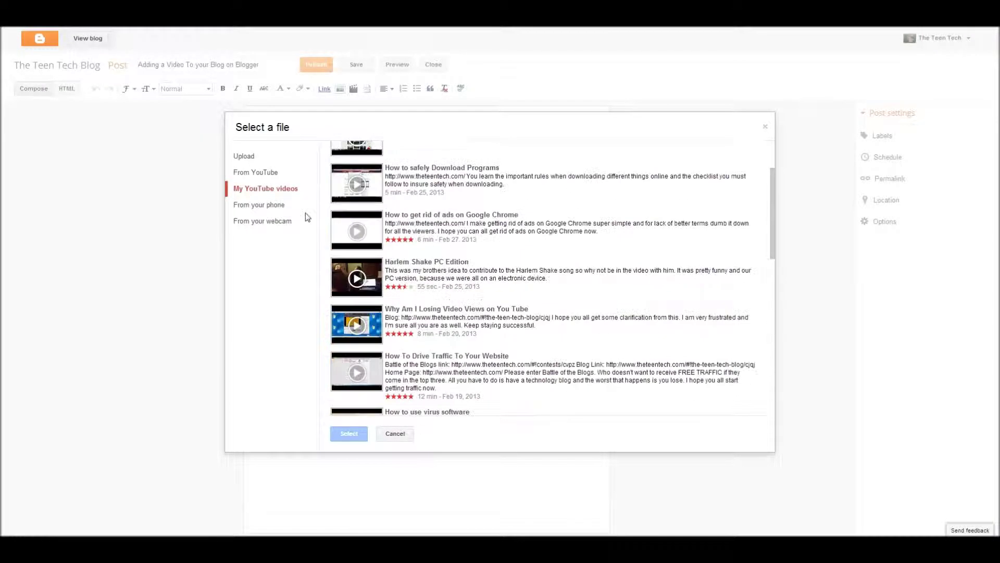
{"action": "left_click", "coordinate": [264, 206]}
{"action": "left_click", "coordinate": [262, 222]}
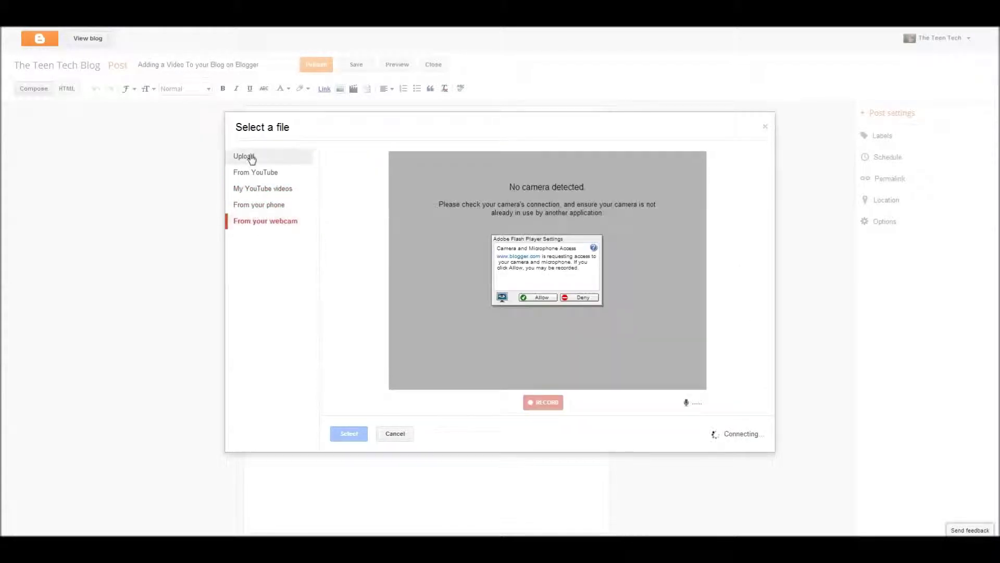
{"action": "left_click", "coordinate": [249, 156]}
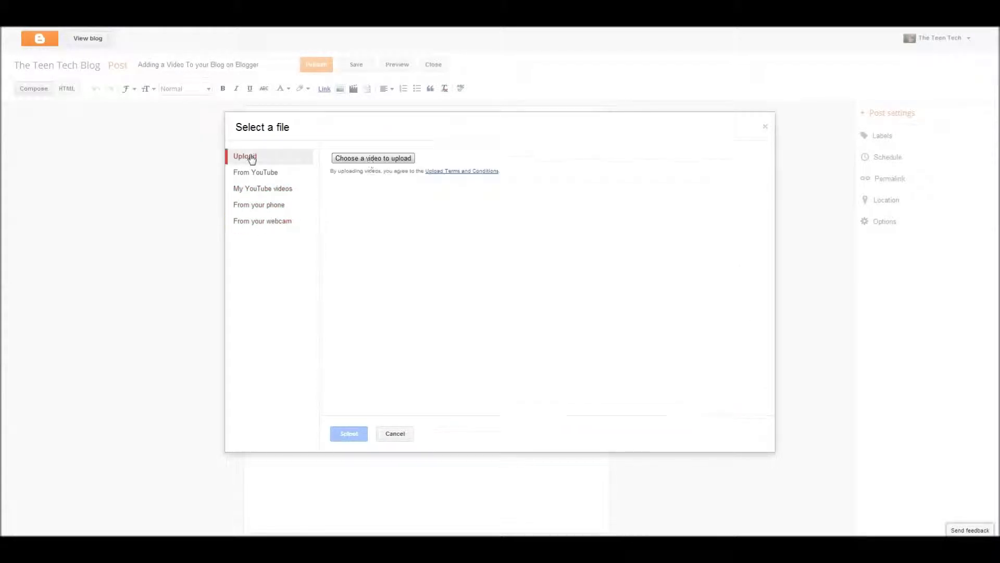
- Embed "How to add a theme to Google Chrome" from My YouTube videos
{"action": "left_click", "coordinate": [277, 175]}
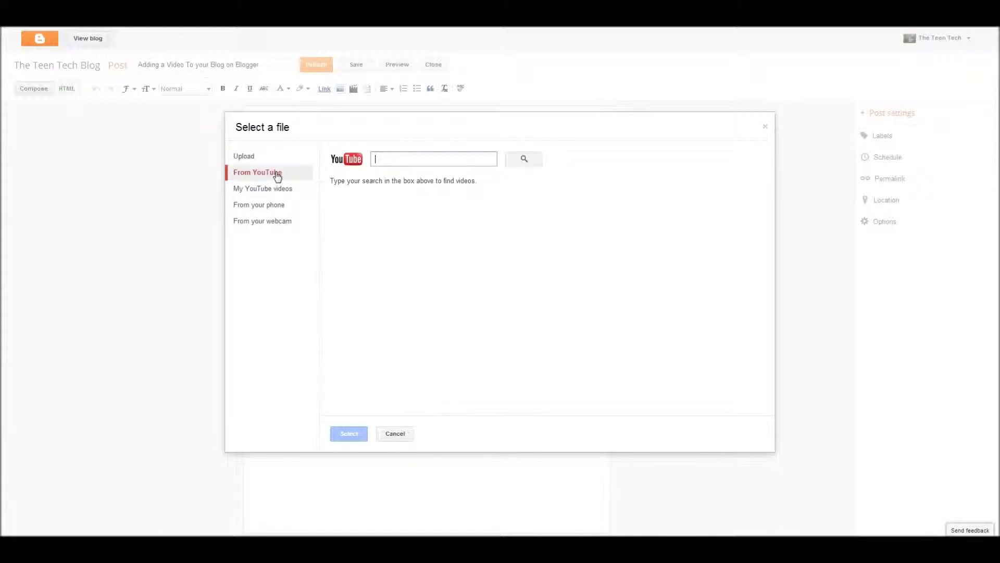
{"action": "left_click", "coordinate": [298, 193]}
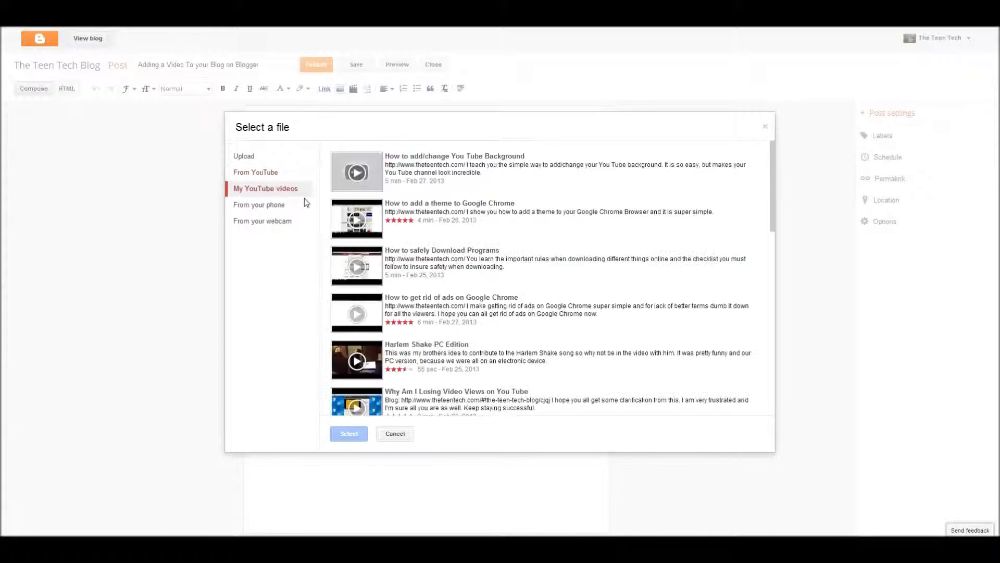
{"action": "double_click", "coordinate": [440, 207]}
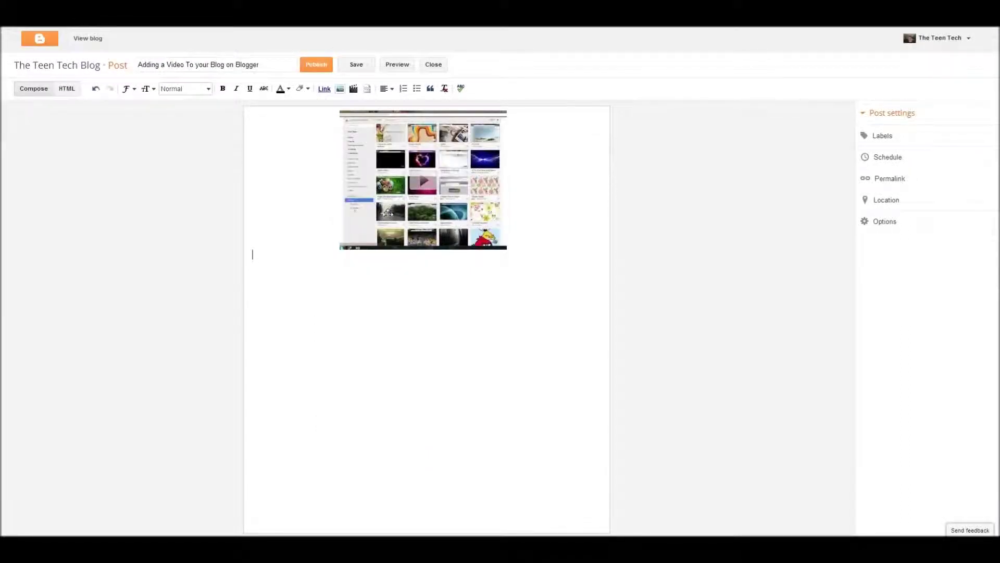
- Select everything in the post body and delete the embedded video
{"action": "key", "text": "ctrl+a"}
{"action": "key", "text": "Delete"}
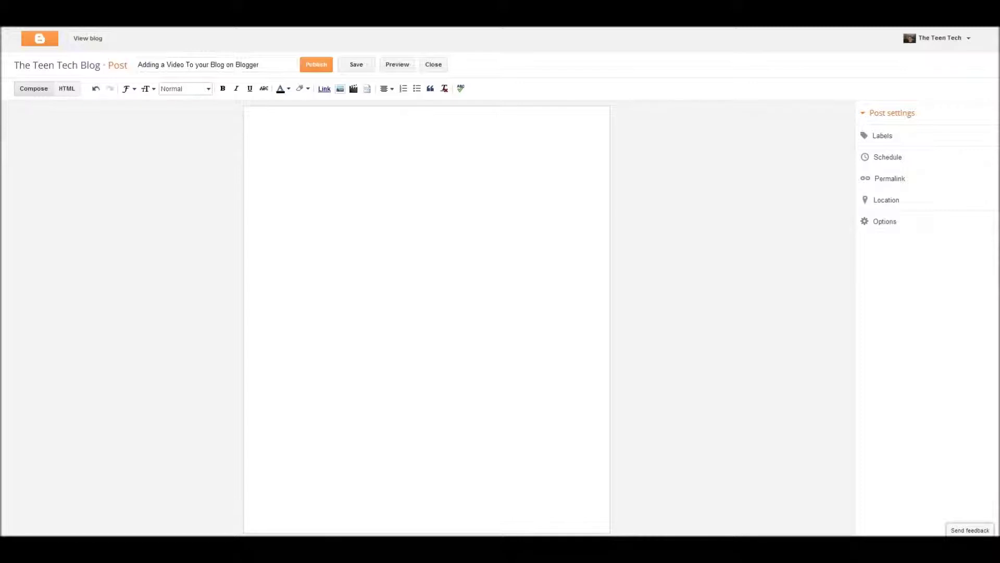
{"action": "left_click", "coordinate": [324, 89]}
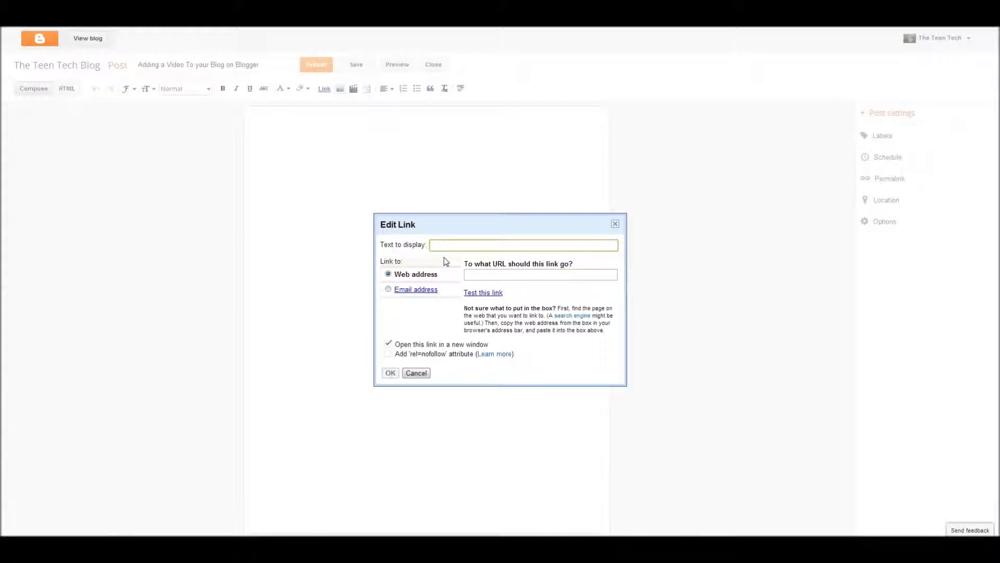
{"action": "type", "text": "Click HERE for a FREE Book"}
{"action": "left_click", "coordinate": [506, 277]}
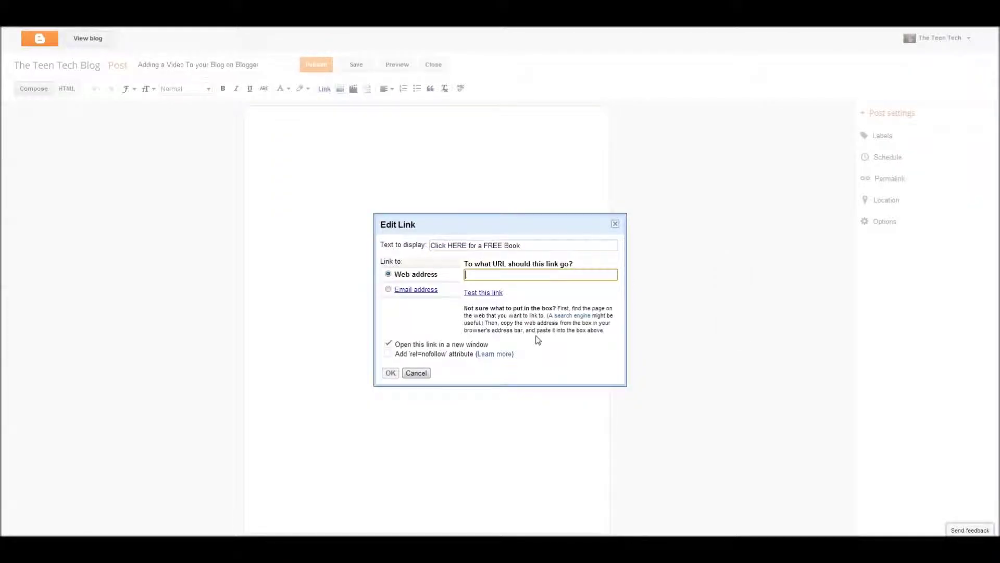
{"action": "type", "text": "http://www.theteentech.com/"}
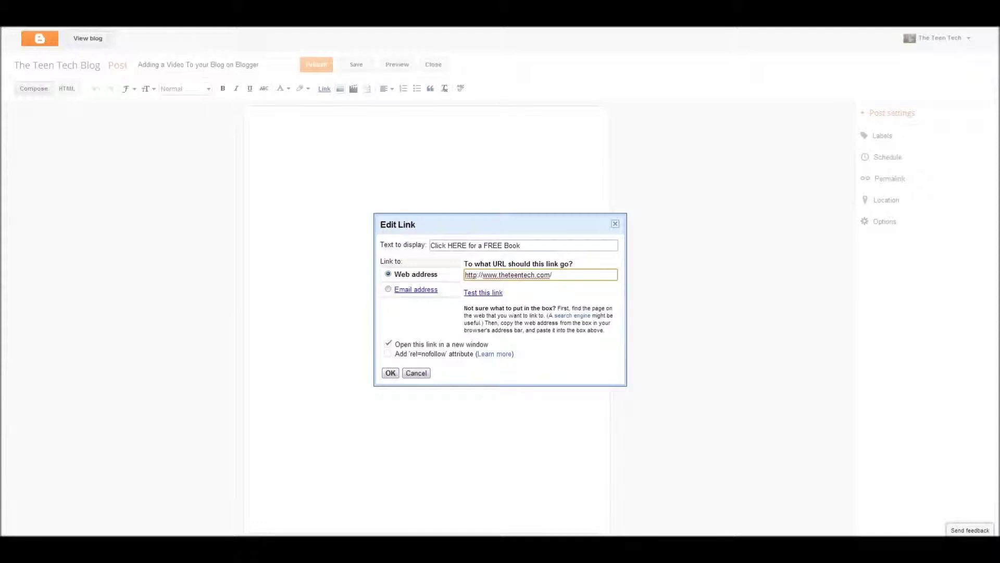
{"action": "left_click", "coordinate": [521, 246]}
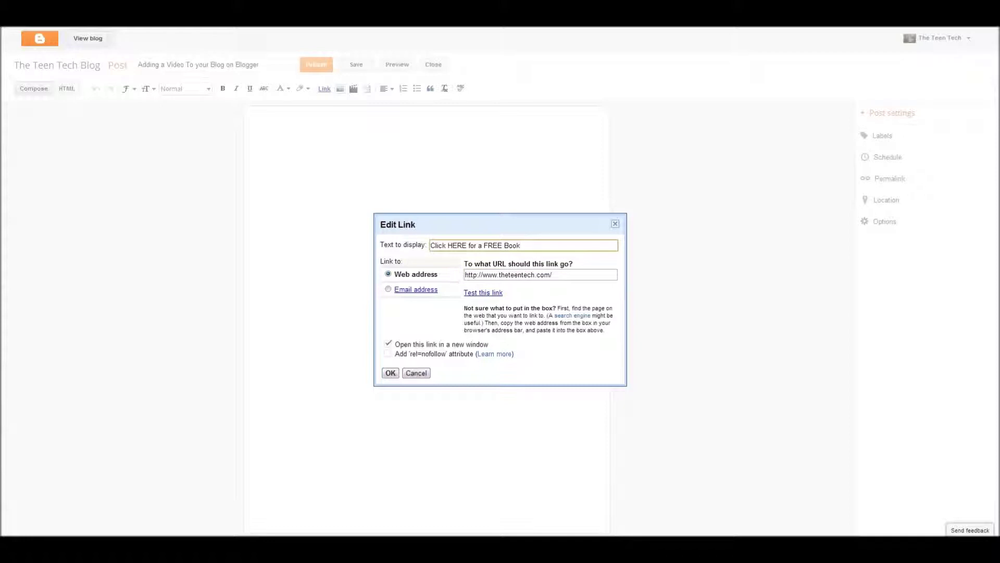
{"action": "type", "text": "!"}
{"action": "left_click", "coordinate": [388, 373]}
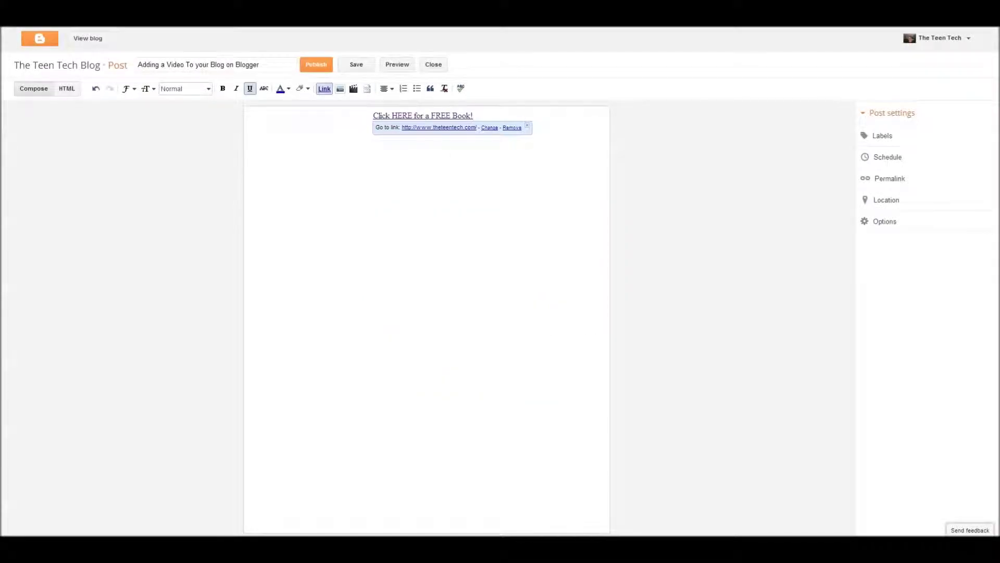
- Try colouring the link text yellow
{"action": "left_click_drag", "start_coordinate": [373, 115], "coordinate": [473, 115]}
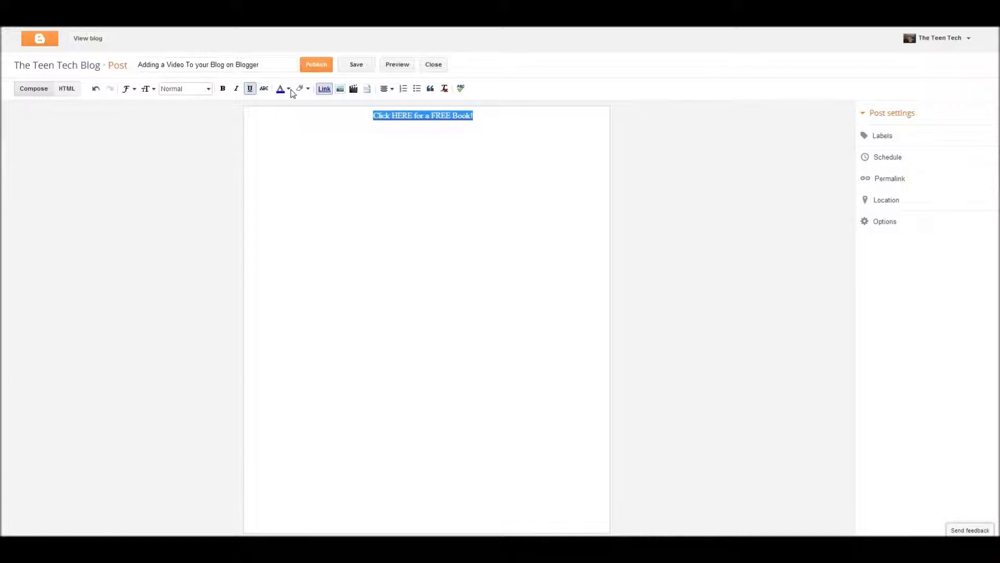
{"action": "left_click", "coordinate": [289, 89]}
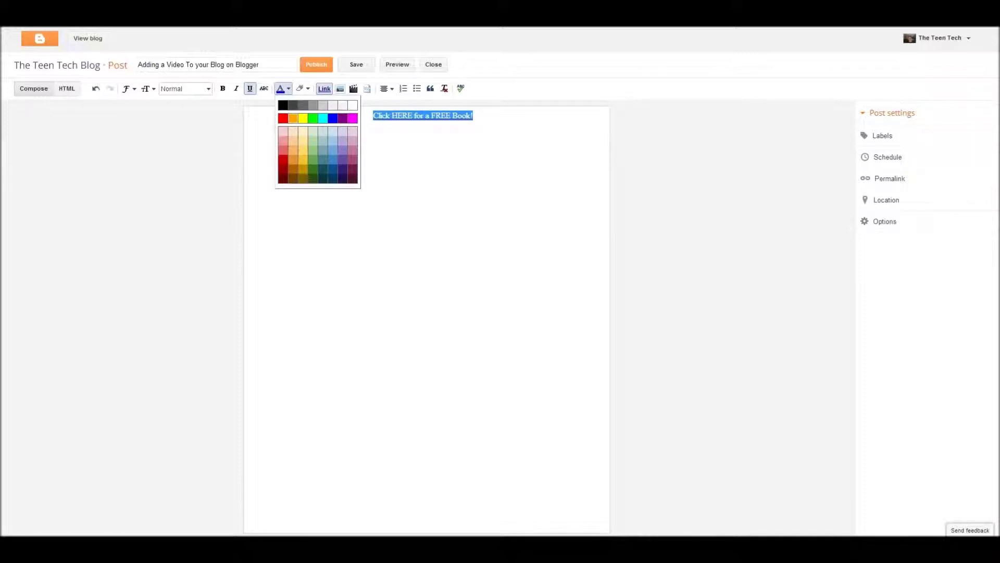
{"action": "left_click", "coordinate": [301, 118]}
{"action": "left_click", "coordinate": [252, 124]}
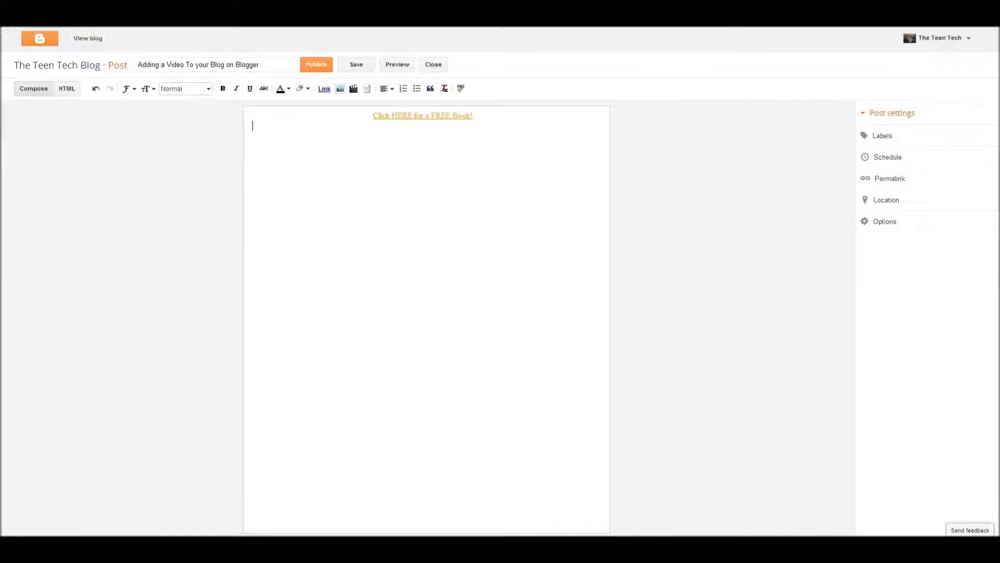
- Recolour the link text red and make it bold
{"action": "left_click_drag", "start_coordinate": [373, 115], "coordinate": [473, 116]}
{"action": "left_click", "coordinate": [286, 92]}
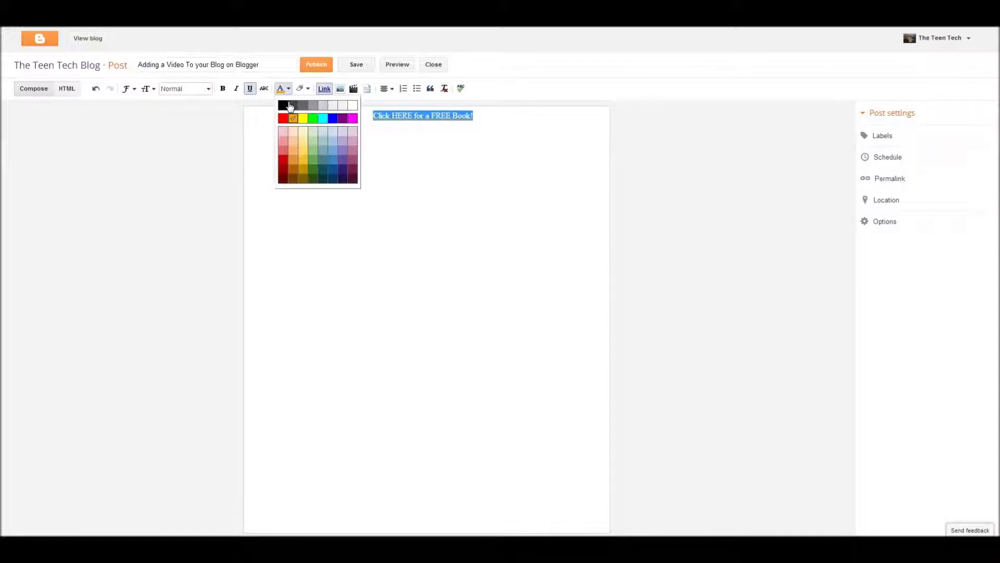
{"action": "left_click", "coordinate": [282, 116]}
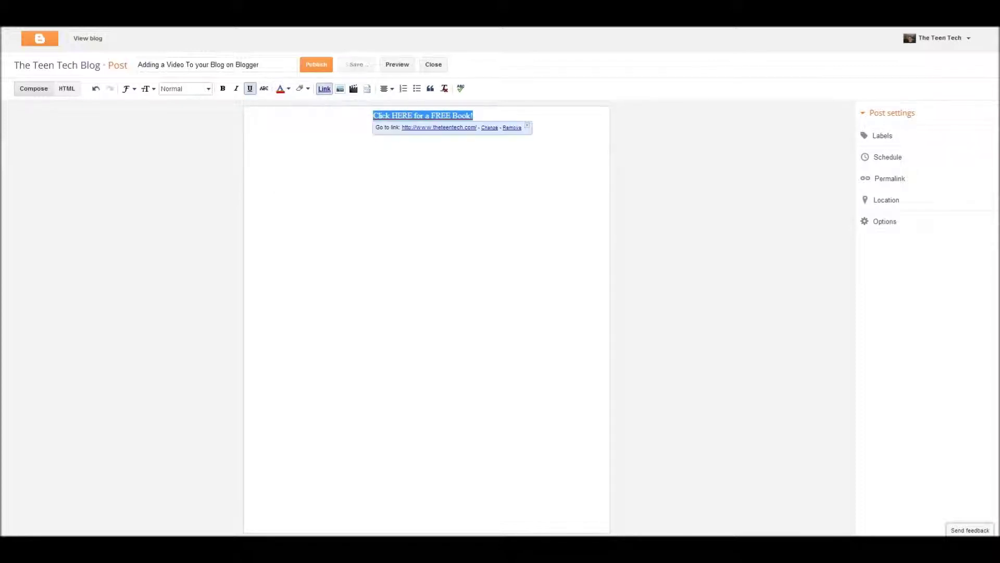
{"action": "left_click", "coordinate": [223, 88]}
{"action": "left_click", "coordinate": [253, 125]}
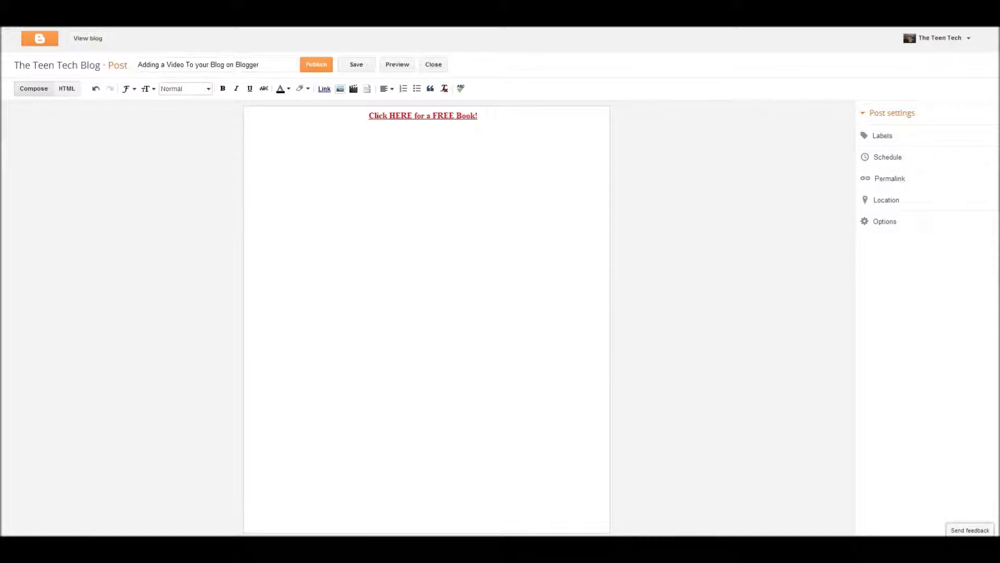
{"action": "left_click_drag", "start_coordinate": [478, 115], "coordinate": [321, 94]}
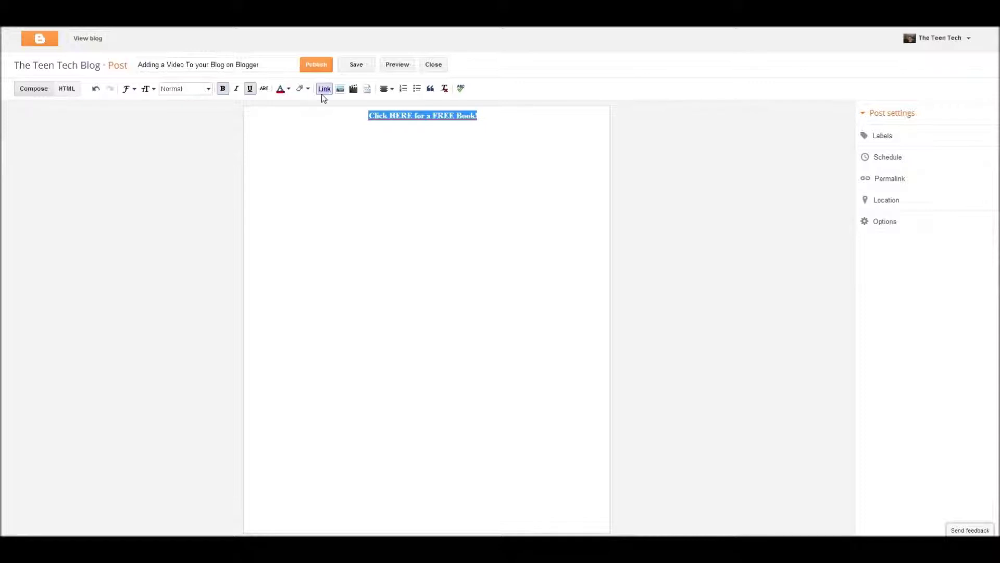
- Delete the red link line and the post title, leaving an empty draft
{"action": "key", "text": "Delete"}
{"action": "left_click_drag", "start_coordinate": [284, 65], "coordinate": [150, 65]}
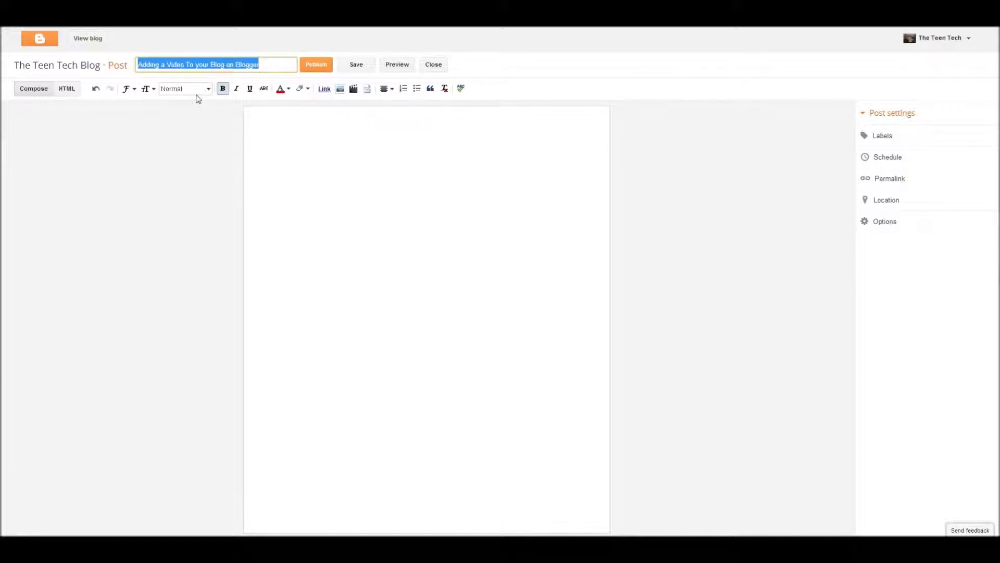
{"action": "key", "text": "BackSpace"}
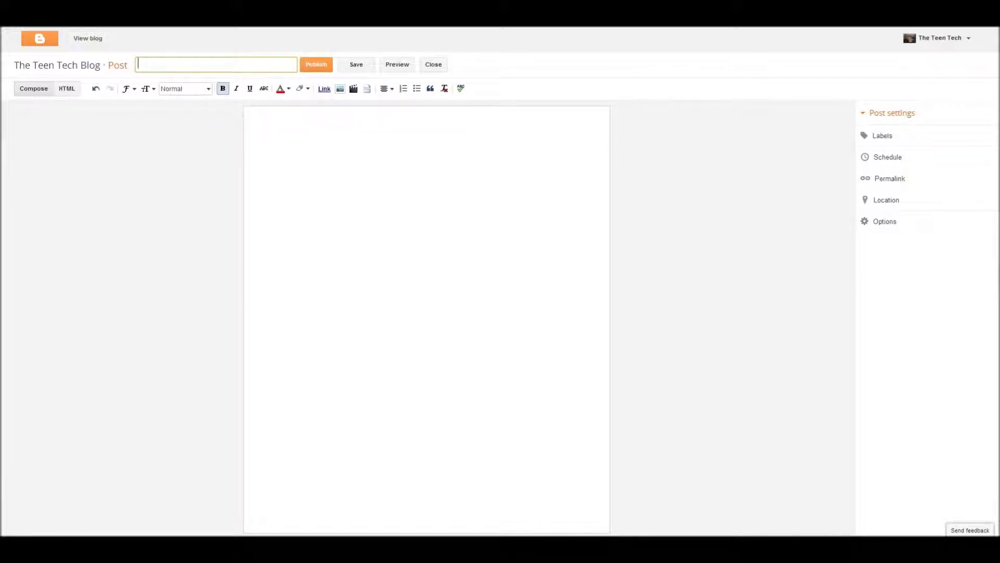